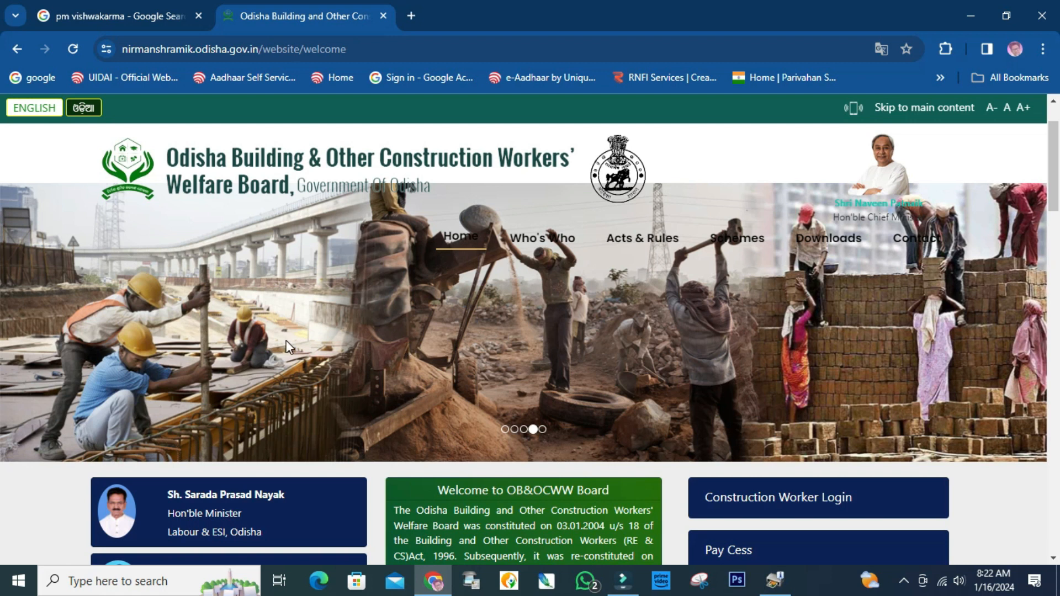
scroll(287, 340, "down", 5)
scroll(285, 340, "down", 3)
scroll(285, 340, "up", 5)
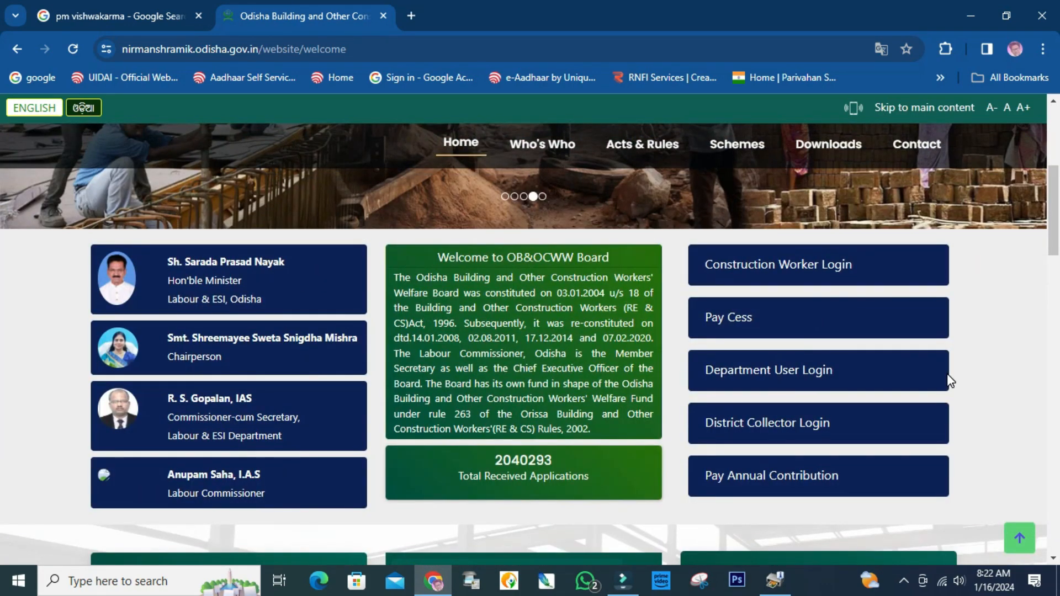
scroll(950, 381, "up", 1)
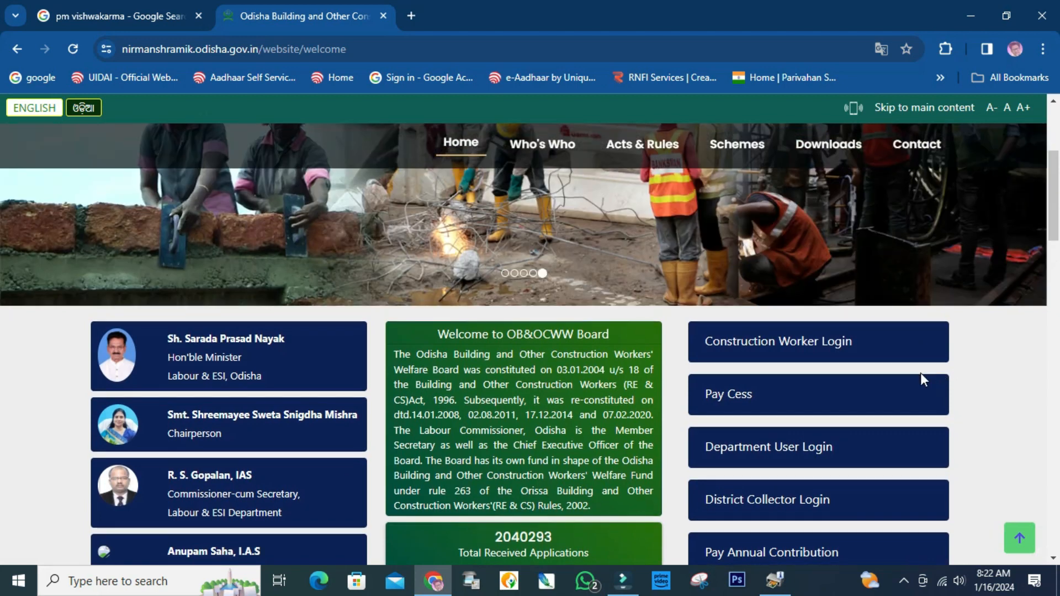
scroll(920, 375, "down", 2)
scroll(920, 376, "up", 3)
Step: Search Google for "labour card" in a new tab and open the Odisha Building and Other Construction Workers site
left_click(411, 16)
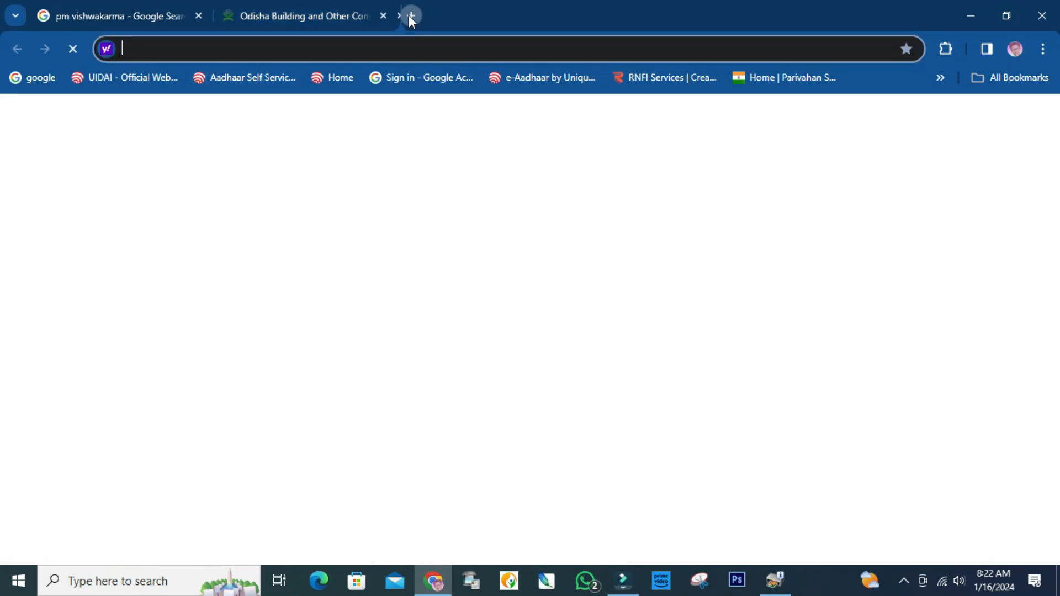
left_click(23, 76)
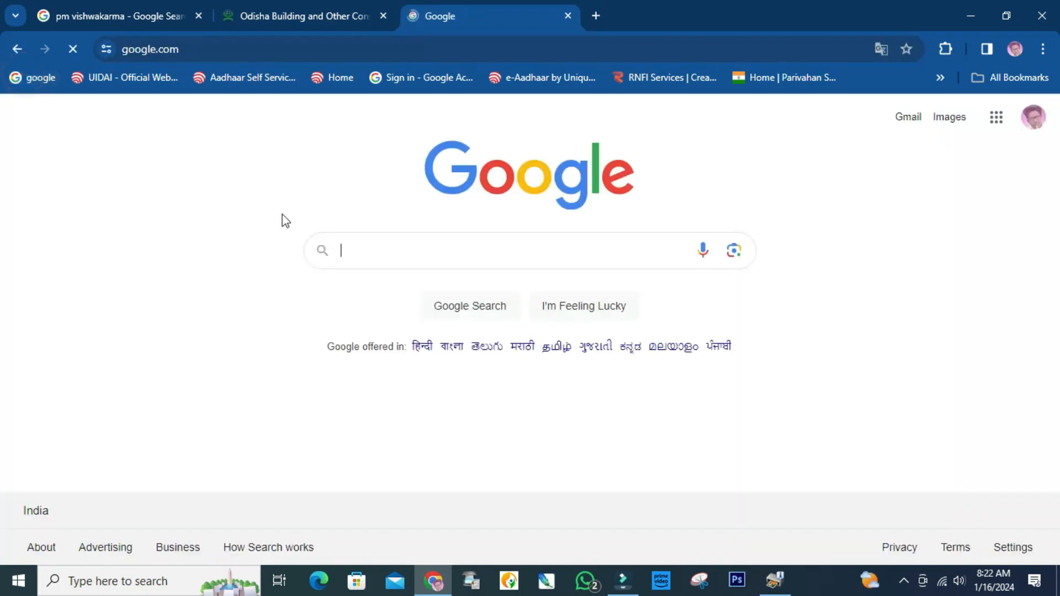
left_click(368, 245)
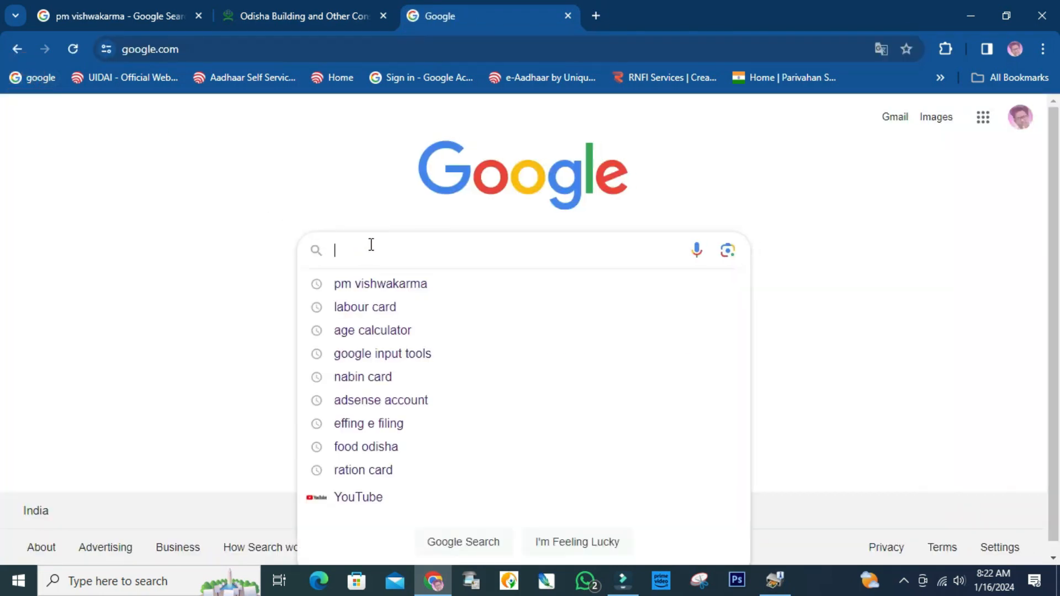
left_click(383, 313)
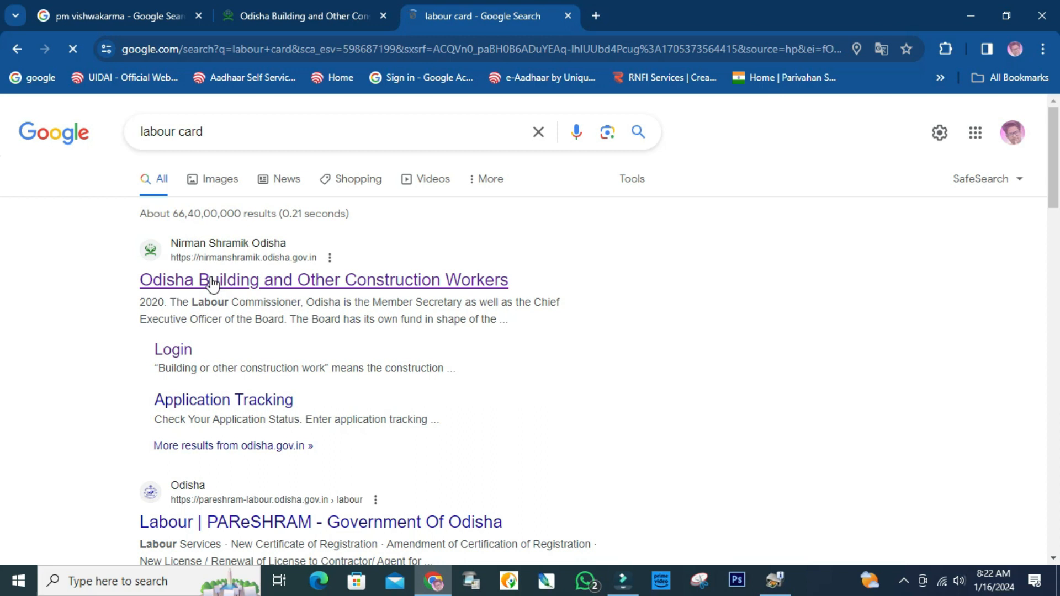
left_click(405, 282)
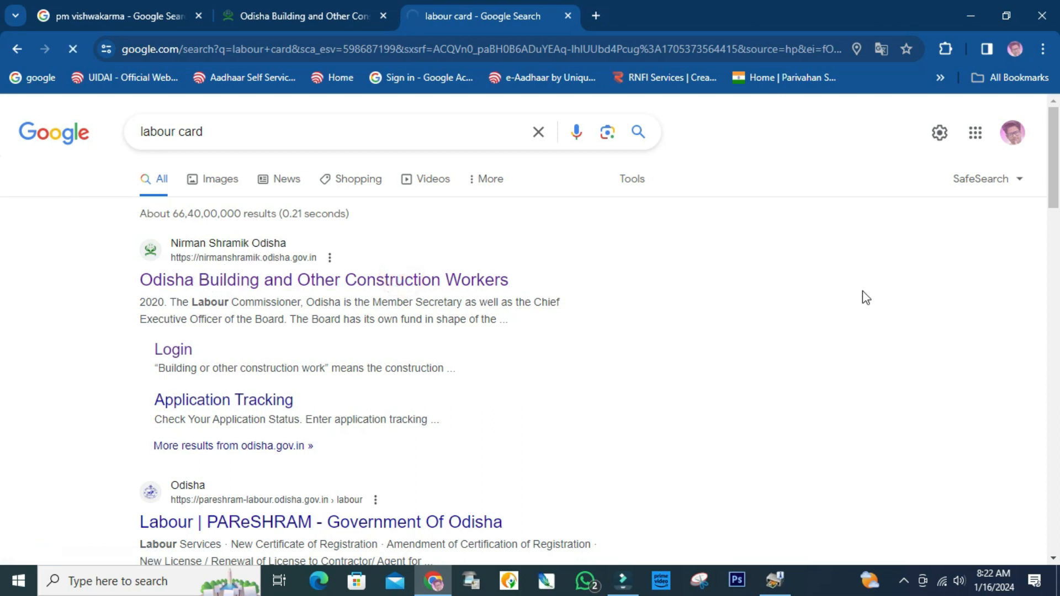
Step: Look up the worker by registration number under Pay Annual Contribution and proceed to the annual contribution application form
scroll(779, 342, "down", 7)
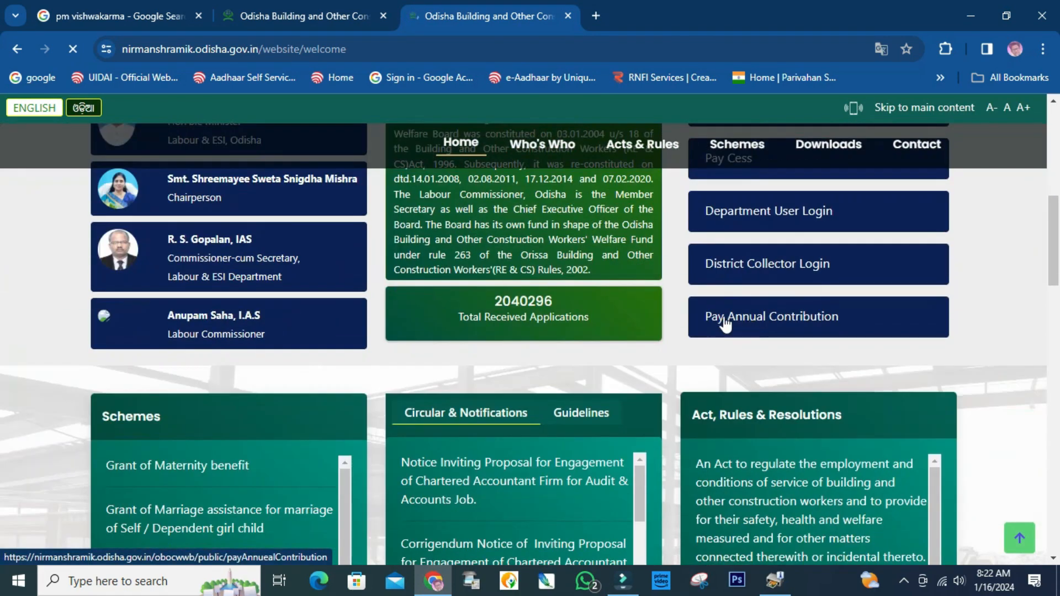
left_click(815, 325)
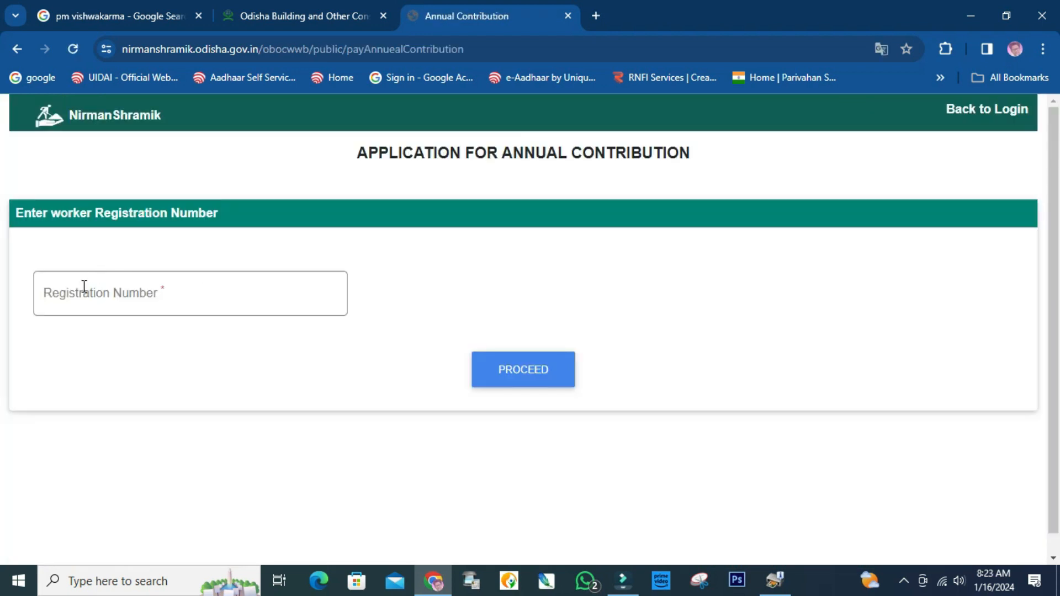
left_click(88, 291)
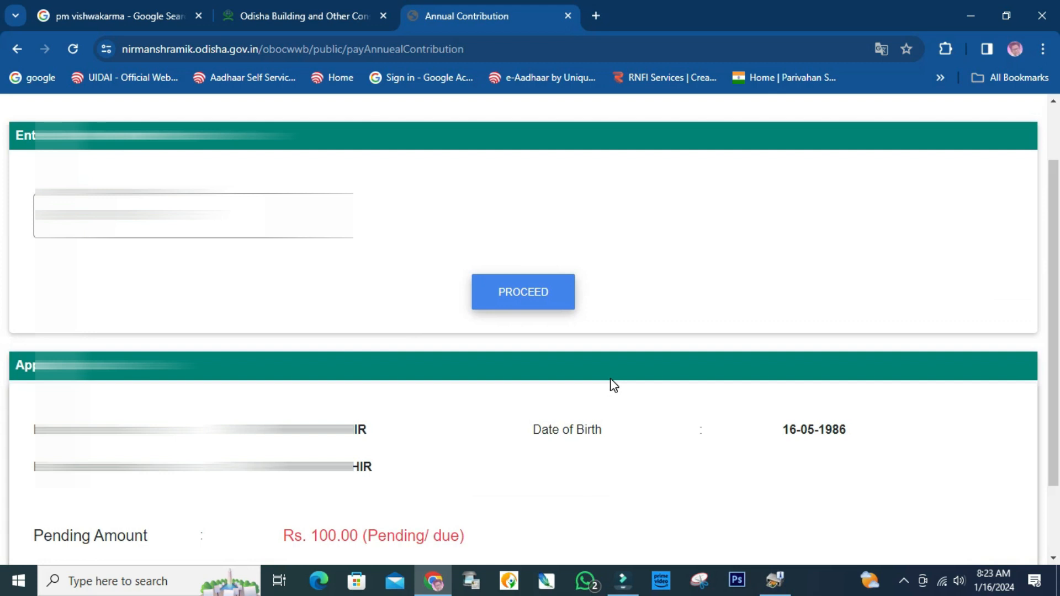
scroll(564, 383, "down", 2)
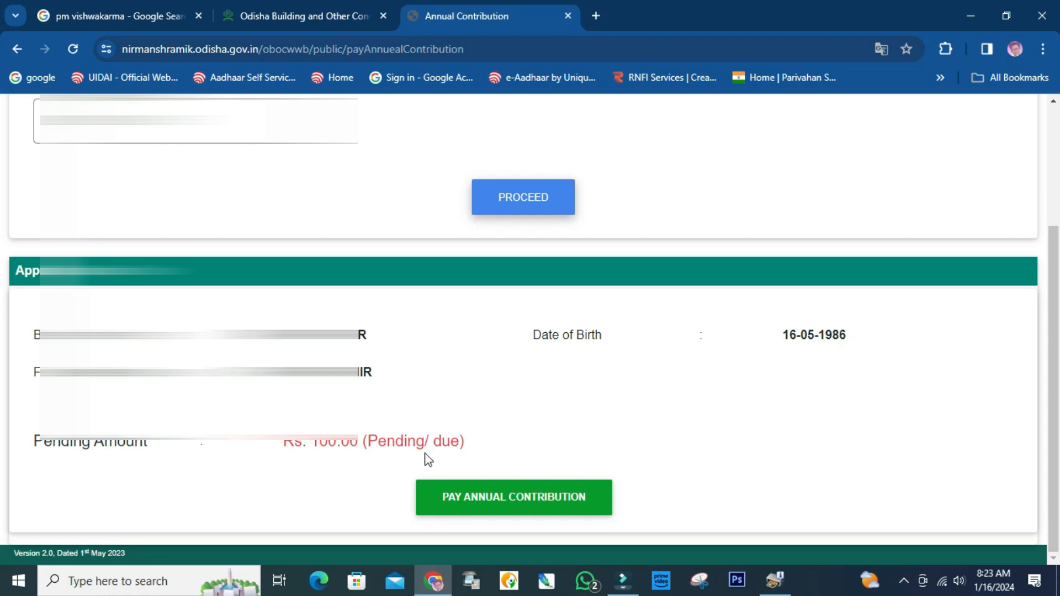
left_click(606, 489)
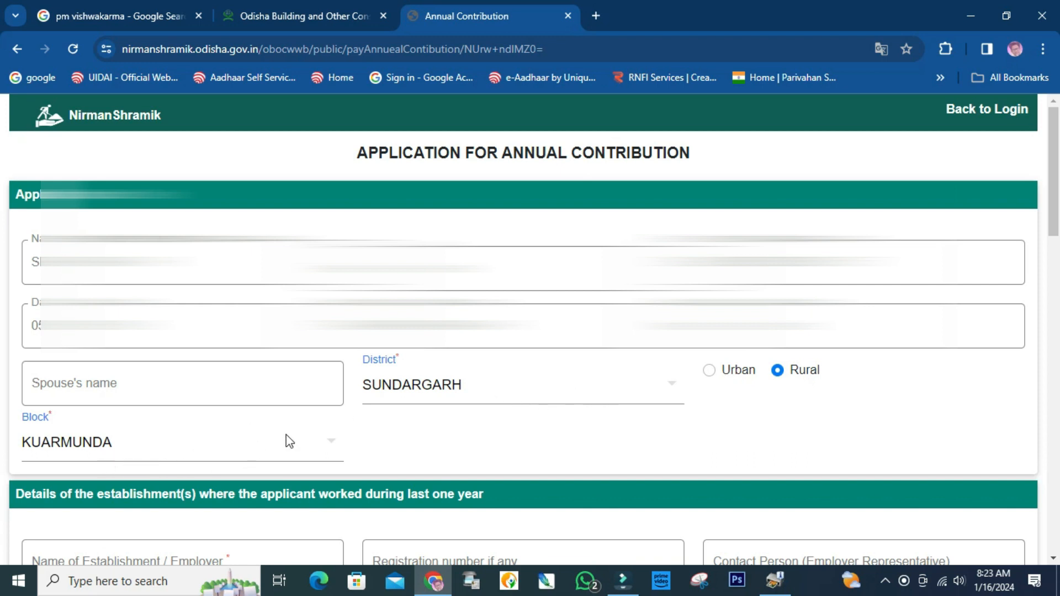
Step: In the establishment details, set the establishment type to Private and the nature of work to MGNREGA Worker
scroll(348, 430, "down", 1)
scroll(355, 430, "down", 5)
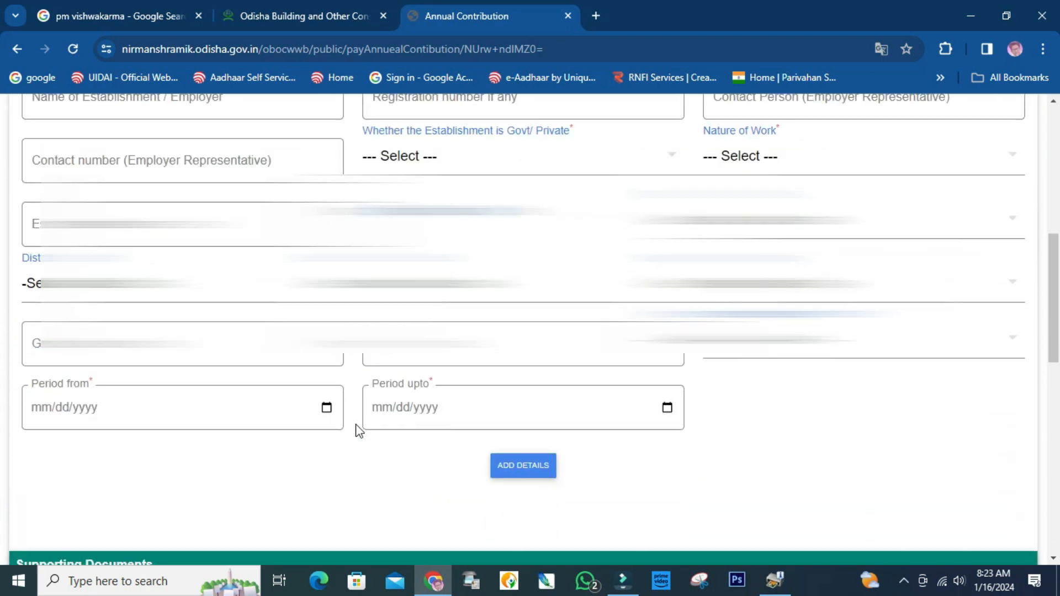
scroll(356, 430, "up", 1)
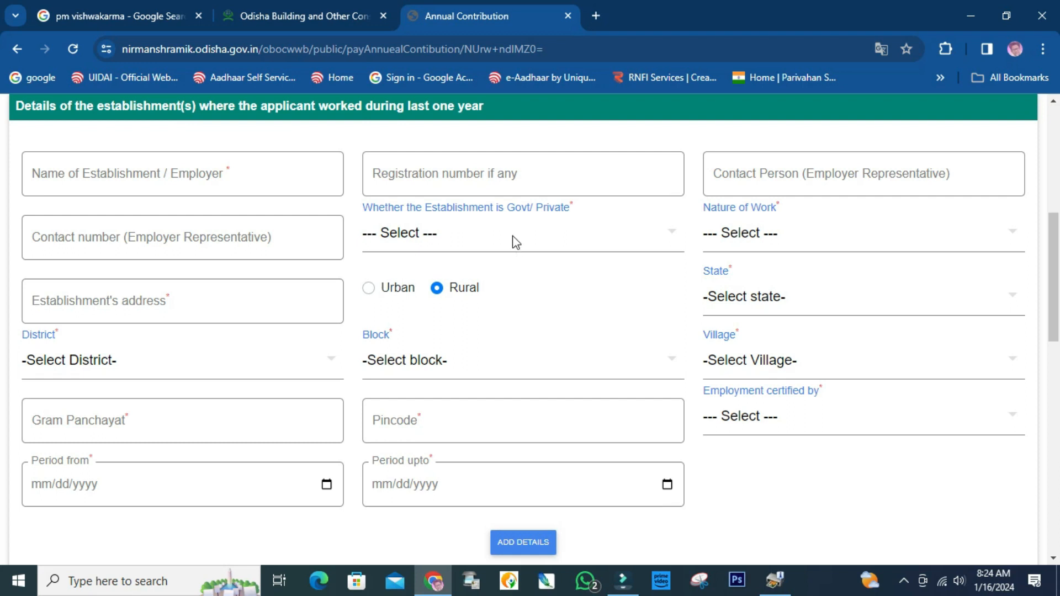
left_click(458, 237)
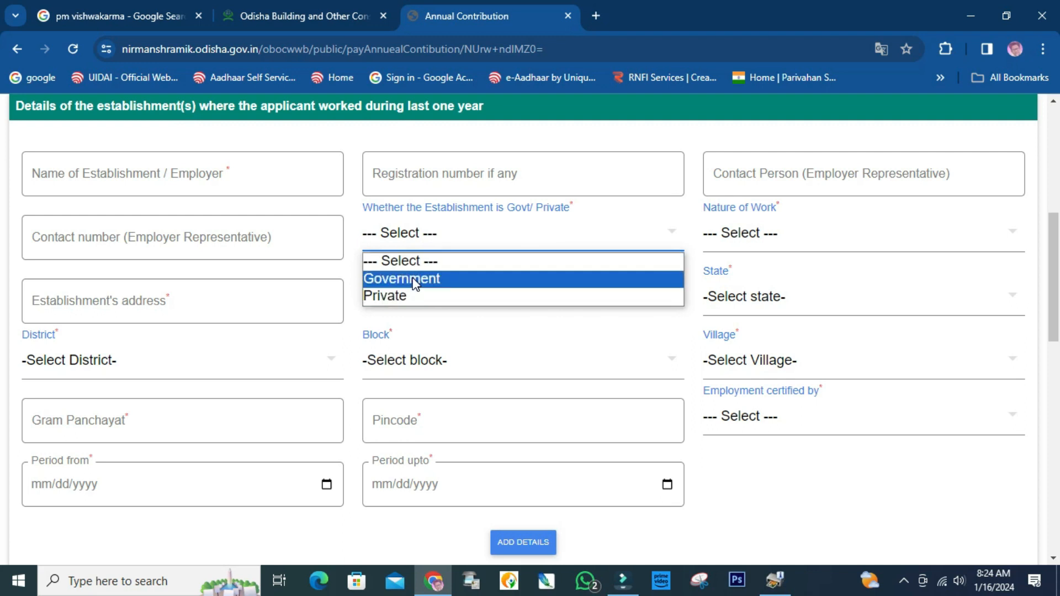
left_click(412, 296)
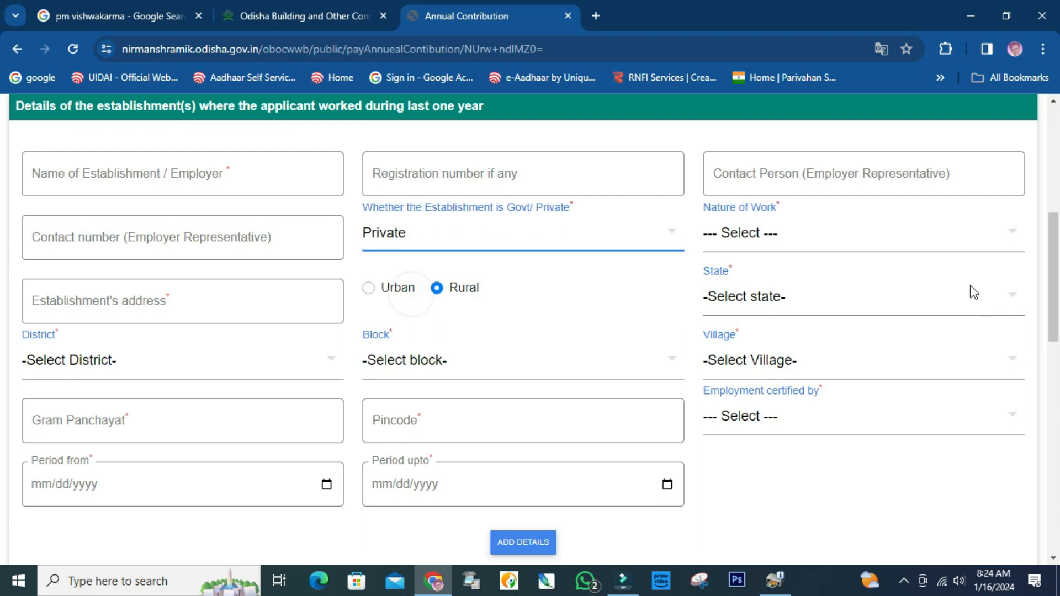
left_click(759, 235)
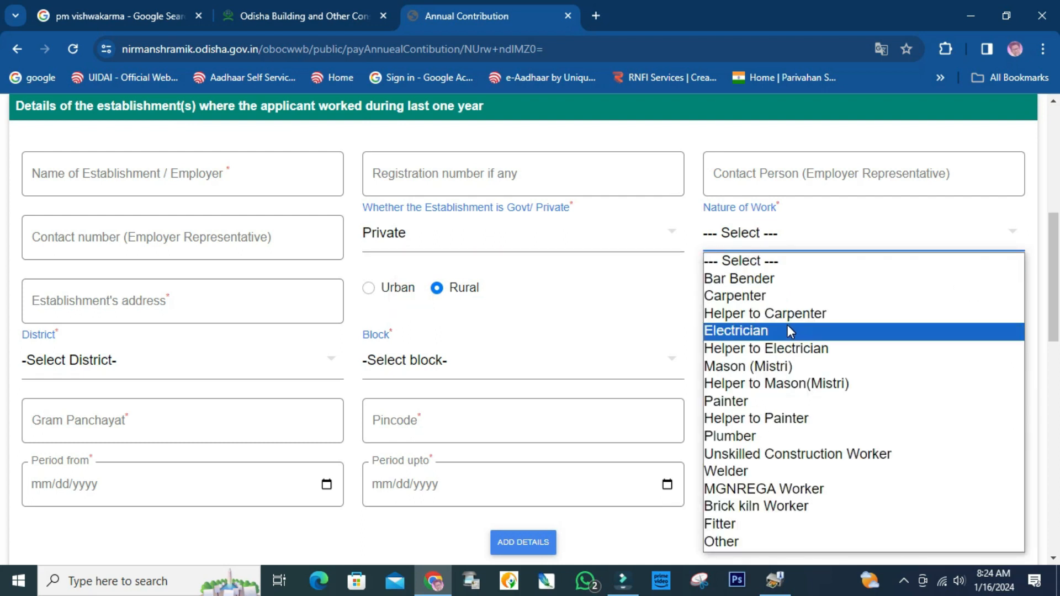
left_click(533, 335)
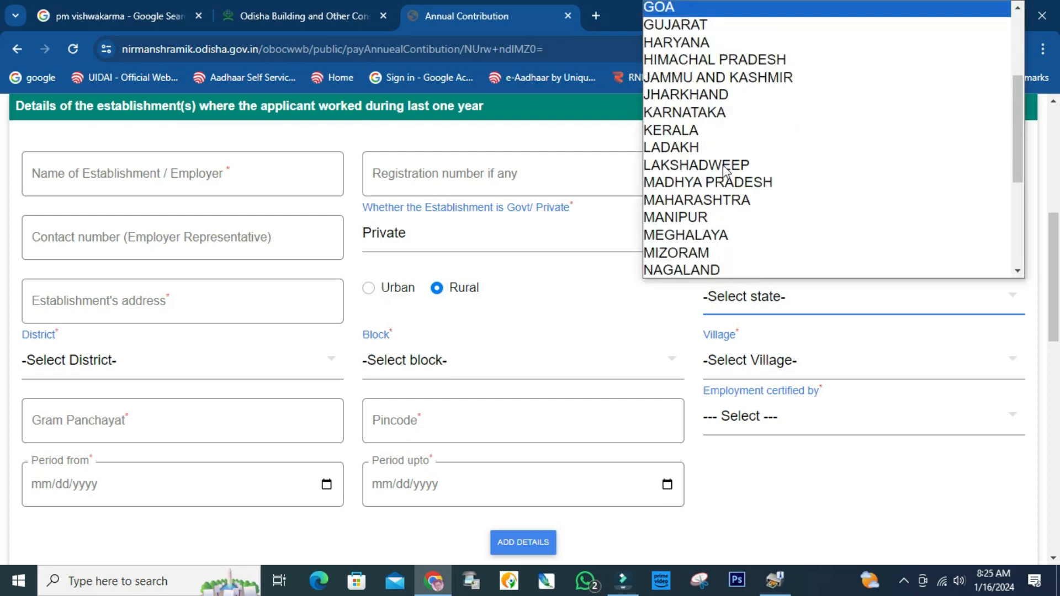
left_click(617, 330)
Step: Set the establishment's state to ODISHA and its district to SUNDARGARH
left_click(767, 297)
scroll(743, 141, "down", 5)
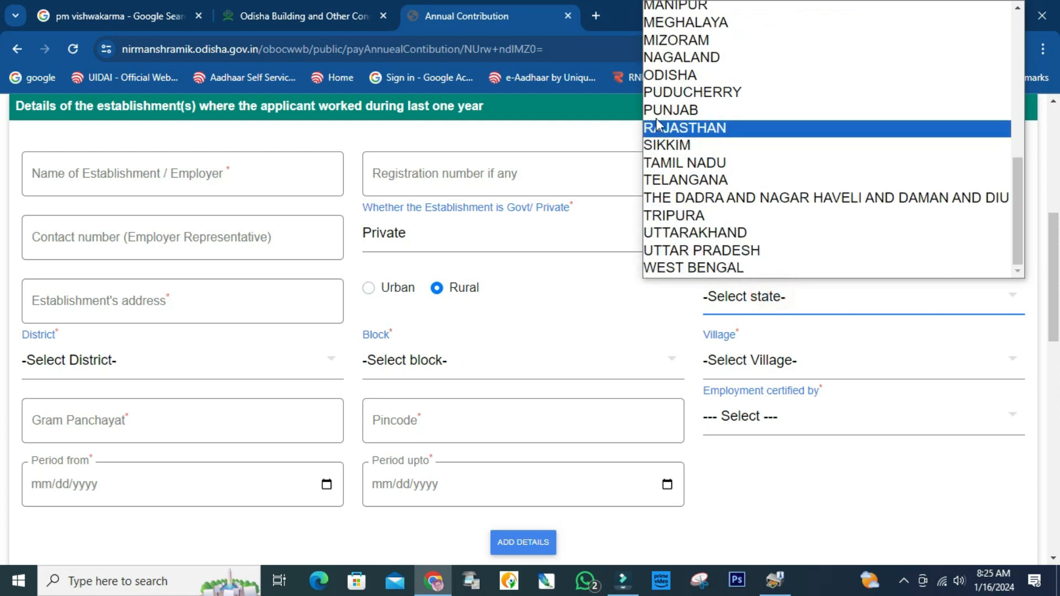
left_click(665, 74)
left_click(128, 372)
scroll(97, 275, "down", 5)
left_click(79, 333)
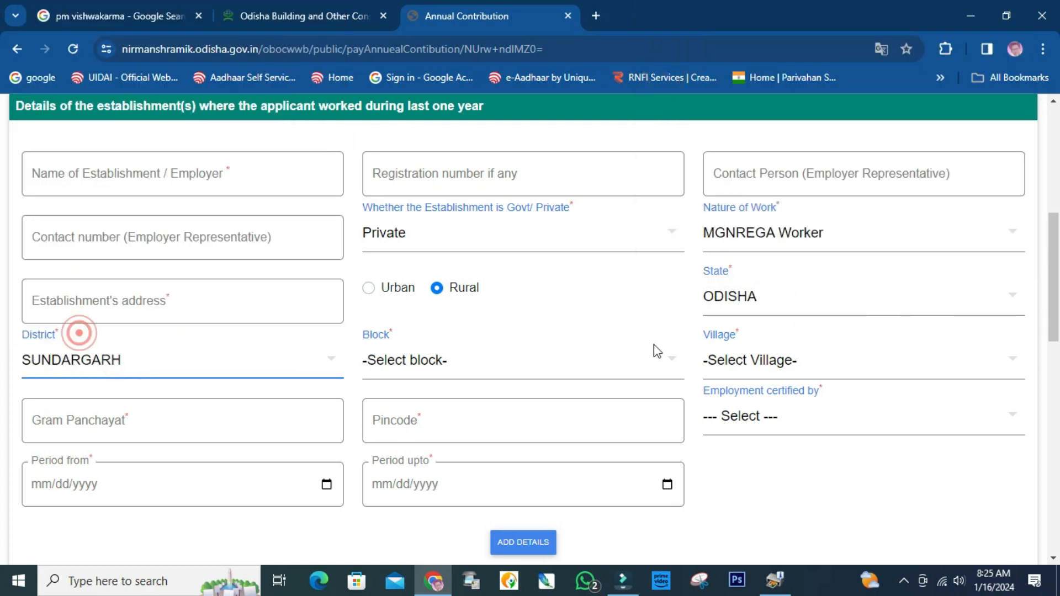
Step: Set the establishment's block to KUARMUNDA and its village to Kuanrmunda (CT)
left_click(506, 368)
left_click(448, 174)
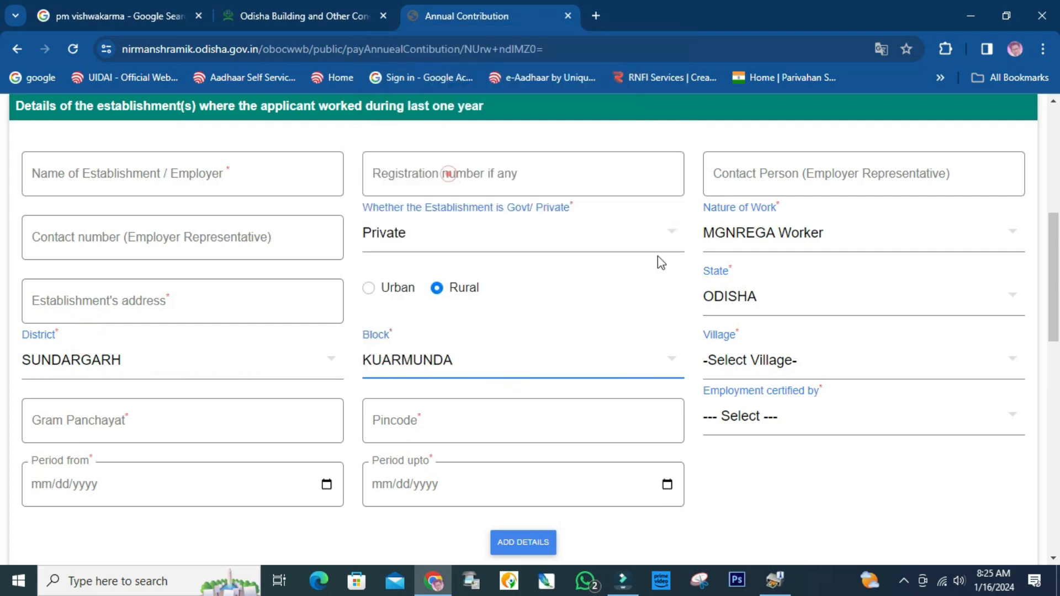
left_click(773, 366)
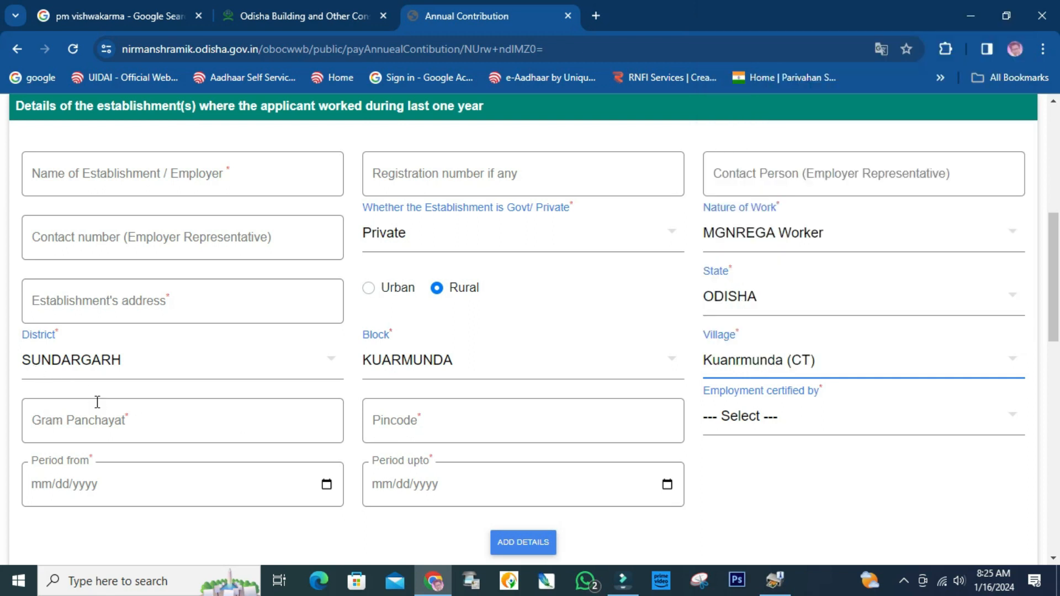
Step: Choose Self certification, complete the remaining establishment details with the period 01/10/2023 to 12/14/2023, and save the entry
left_click(735, 419)
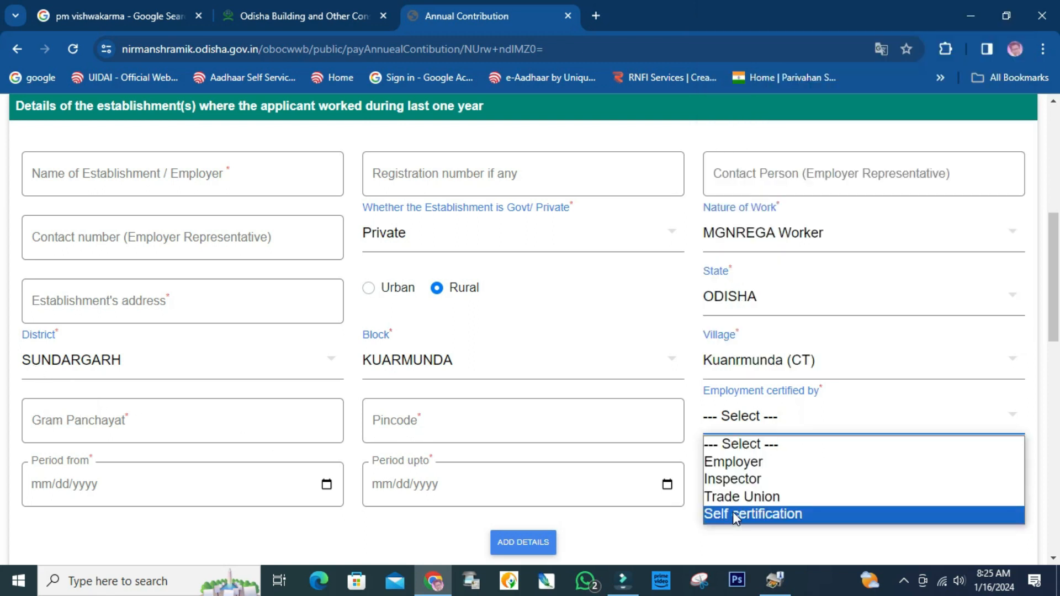
left_click(734, 513)
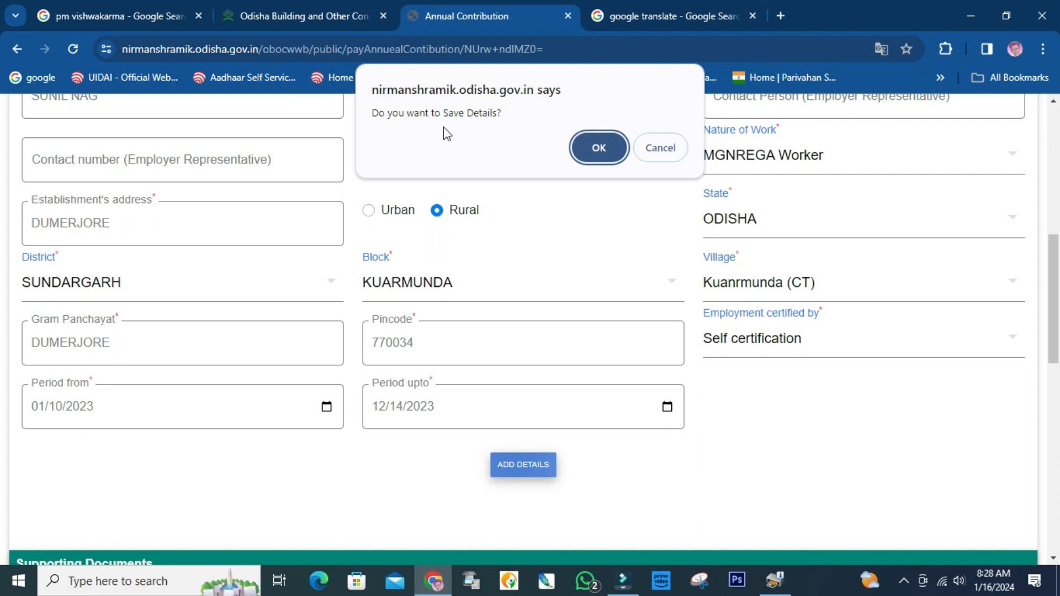
left_click(587, 147)
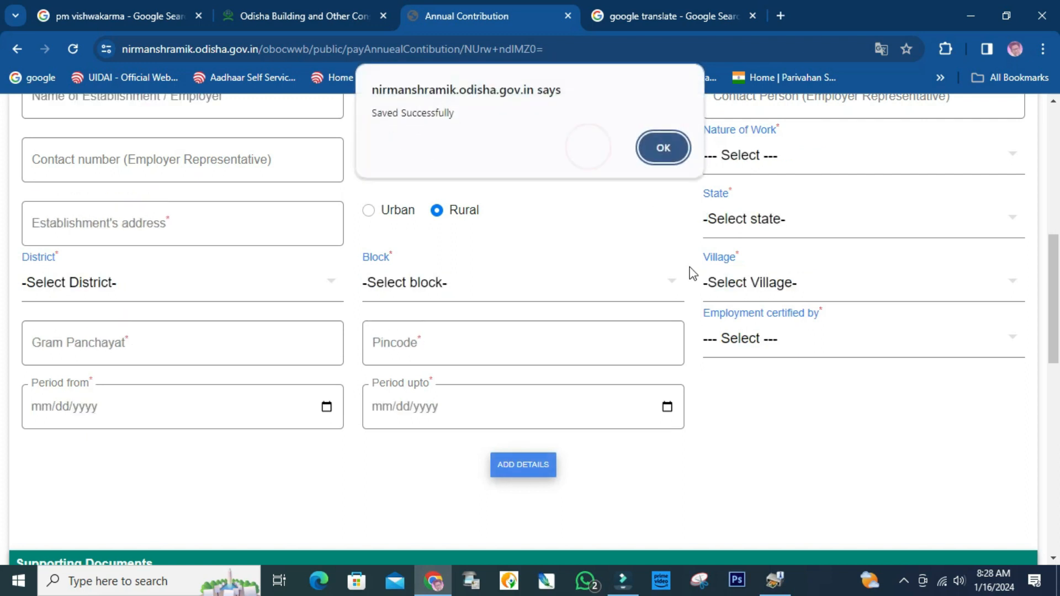
left_click(663, 148)
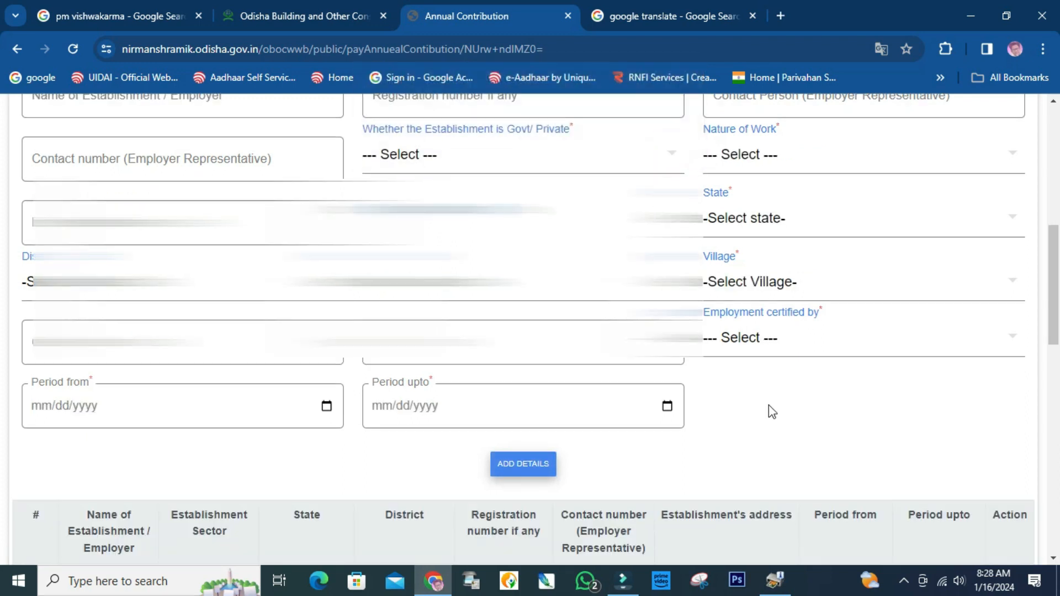
Step: Open the model formats for the certificate of employment and download the one for employment proof by Self (Worker)
scroll(769, 405, "down", 4)
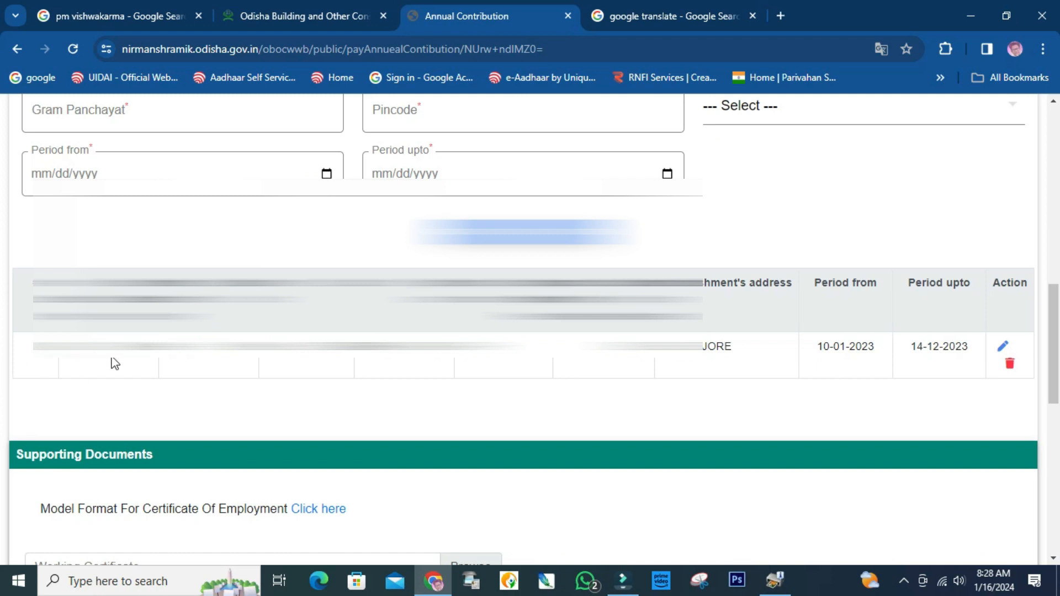
scroll(701, 364, "down", 3)
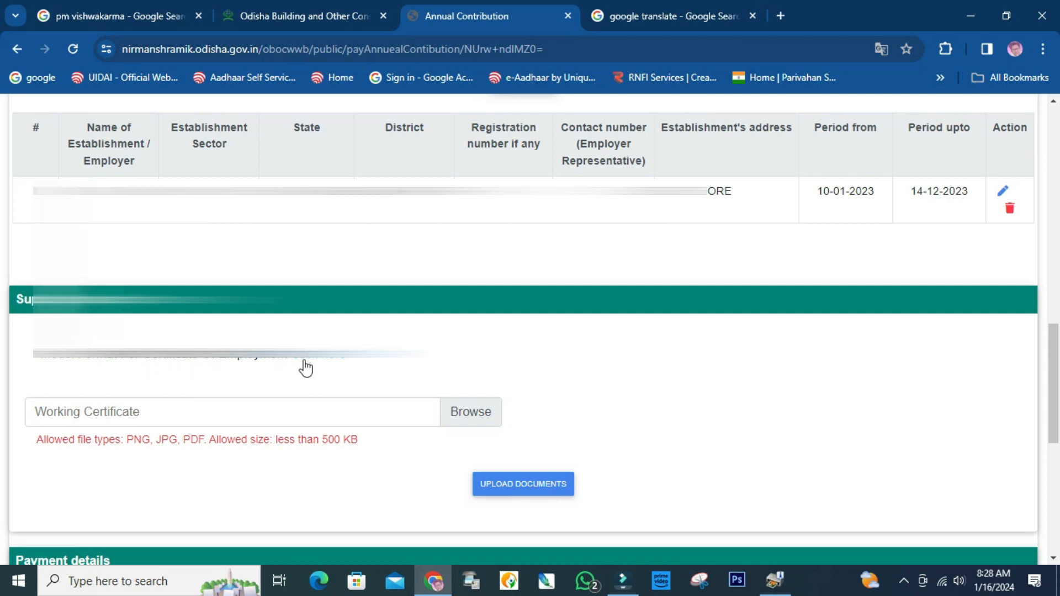
left_click(324, 356)
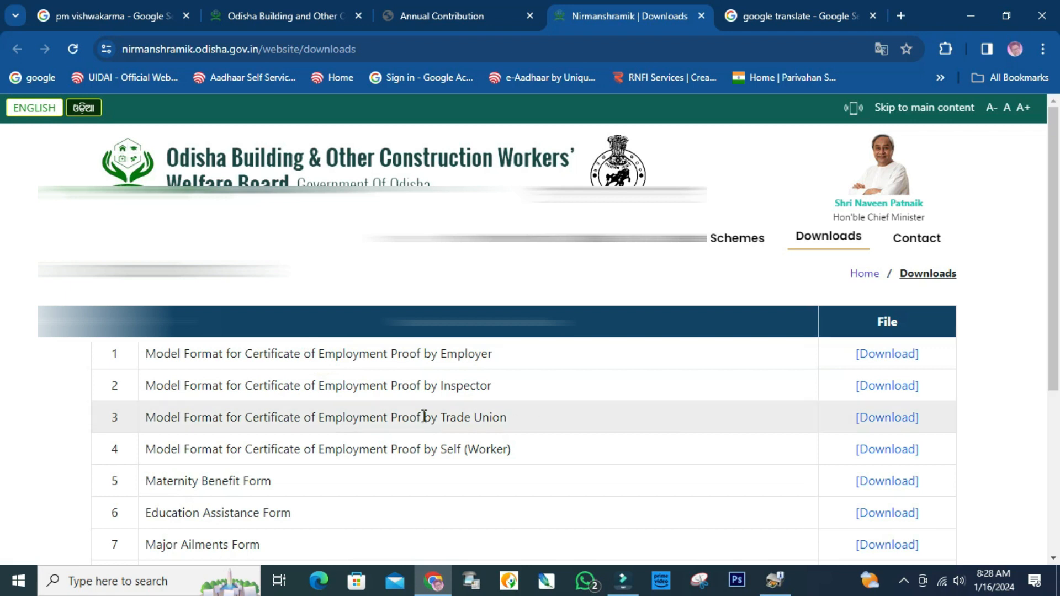
scroll(260, 403, "down", 1)
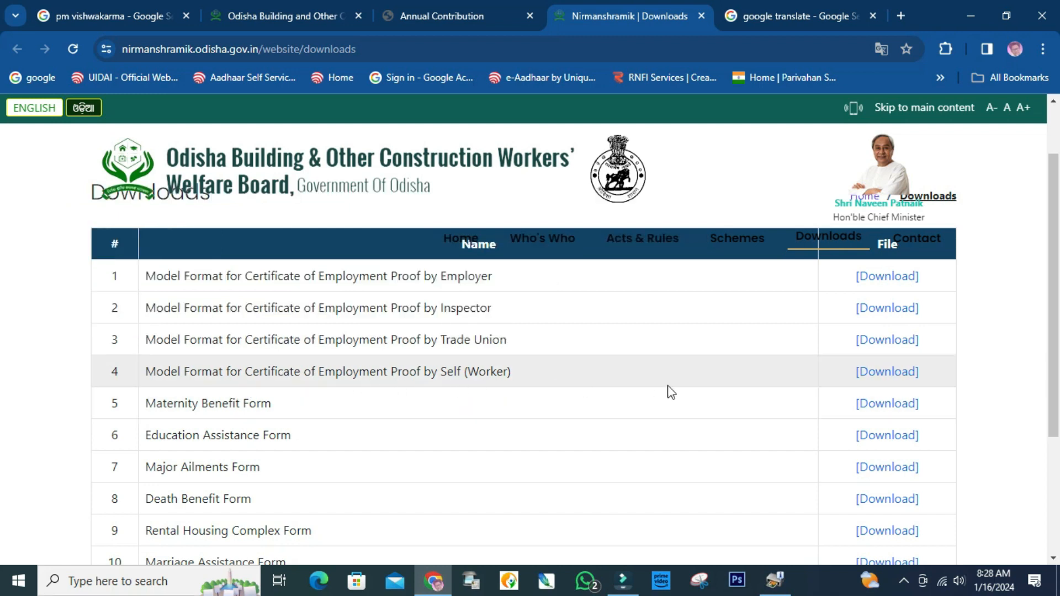
left_click(890, 372)
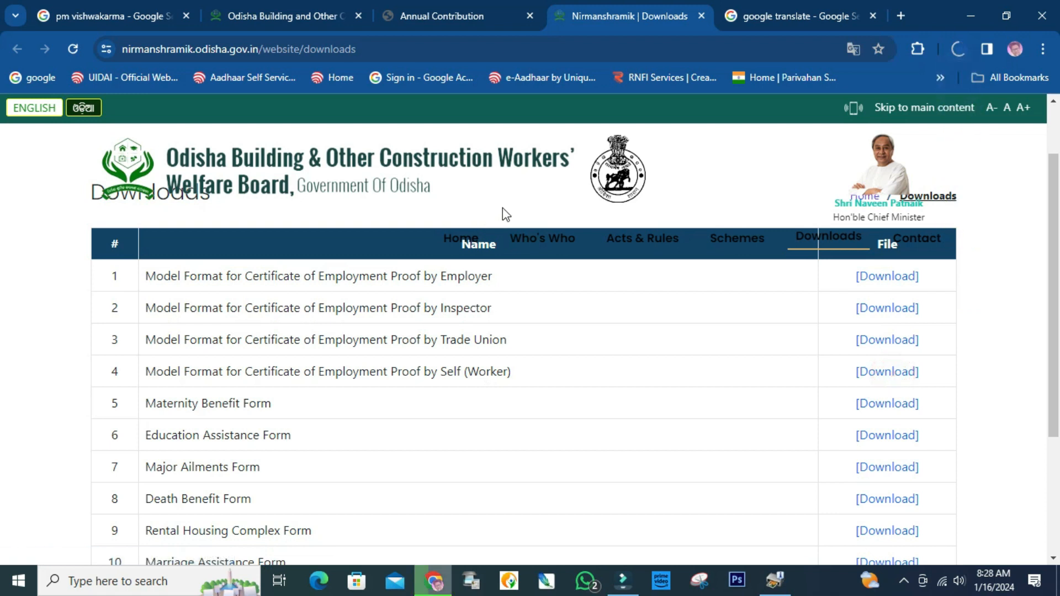
Step: Open the downloaded self-worker certificate PDF from the Downloads folder and review its fields through to the signature line
left_click(918, 87)
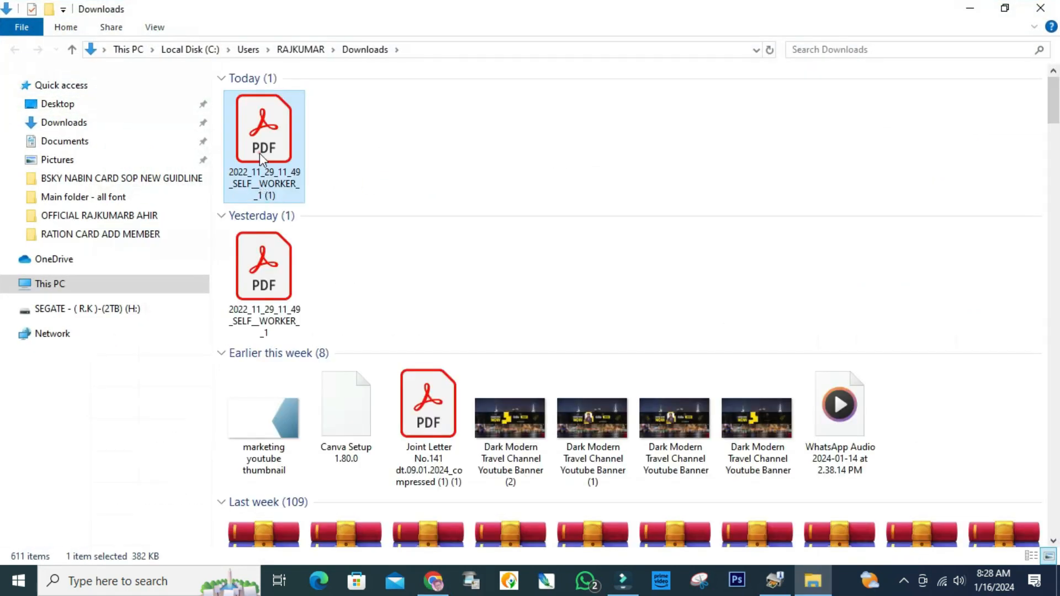
double_click(259, 153)
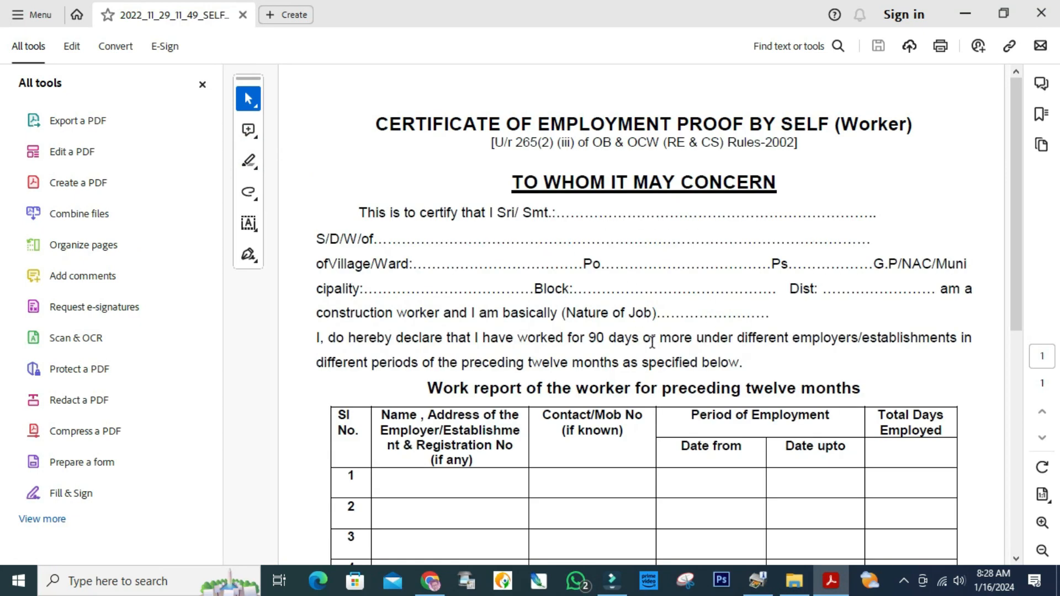
scroll(657, 337, "down", 3)
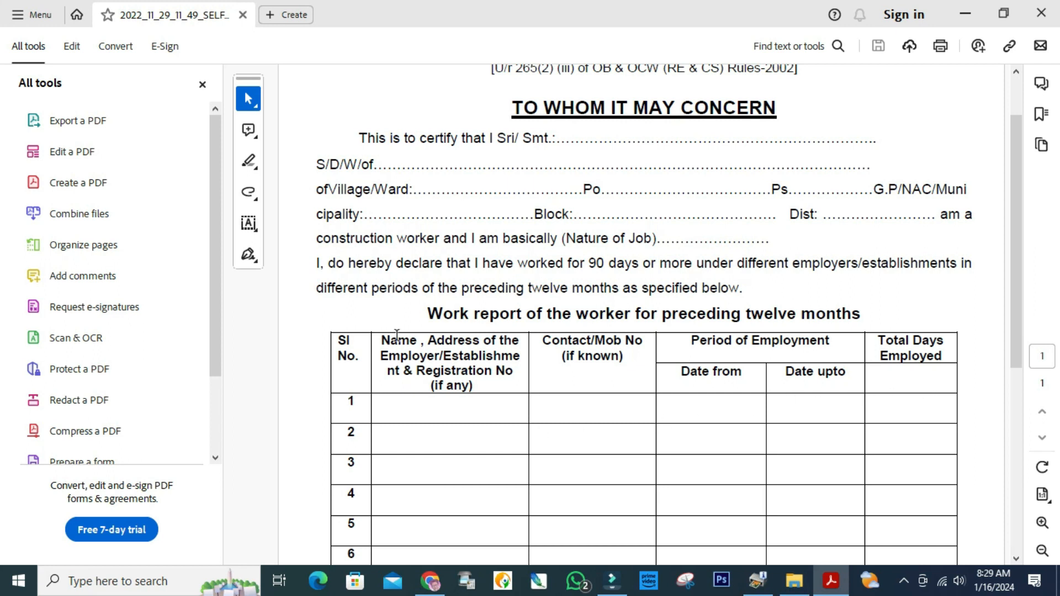
scroll(758, 409, "down", 5)
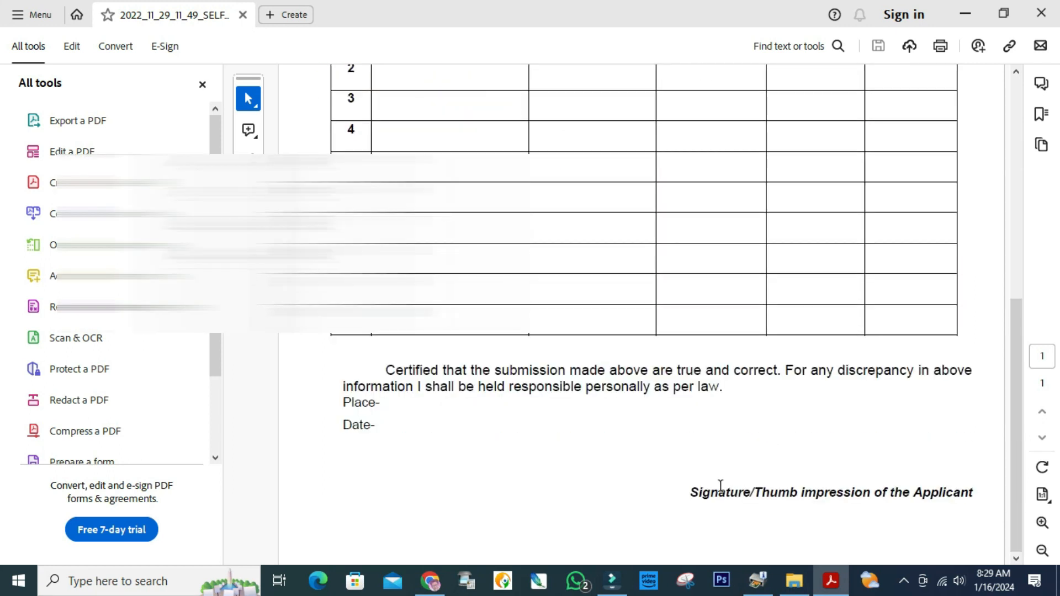
Step: Return to the Annual Contribution application in Chrome and accept all the terms and conditions under Payment details
key("alt+Tab")
left_click(474, 12)
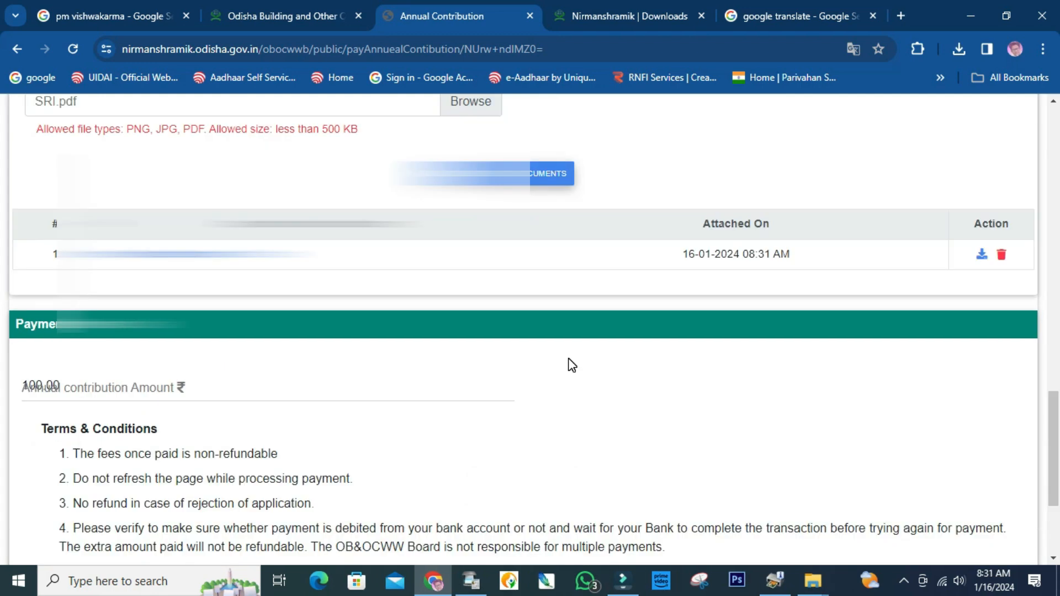
scroll(289, 422, "down", 2)
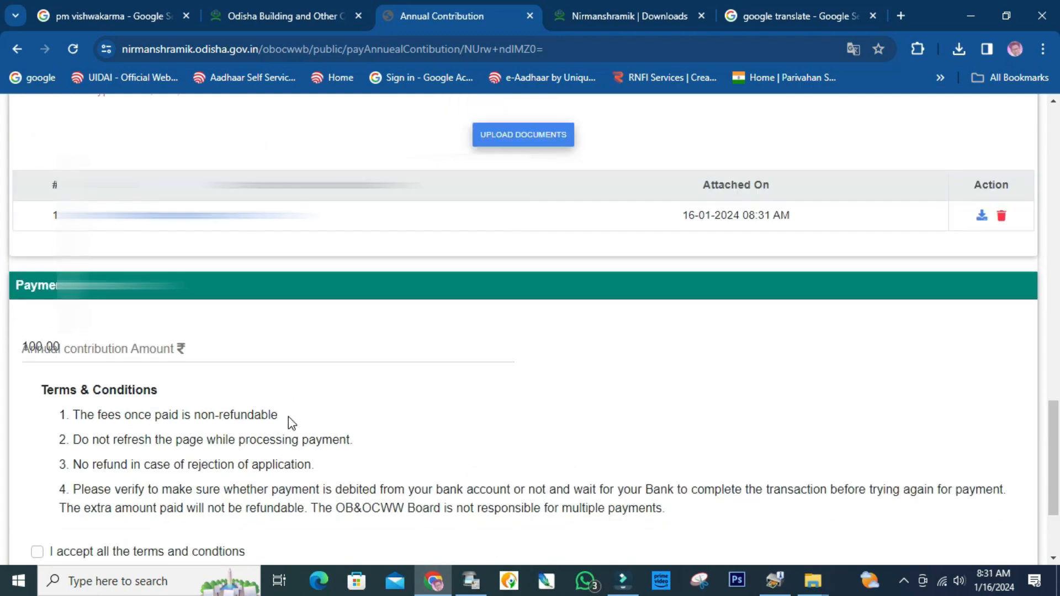
scroll(104, 379, "down", 1)
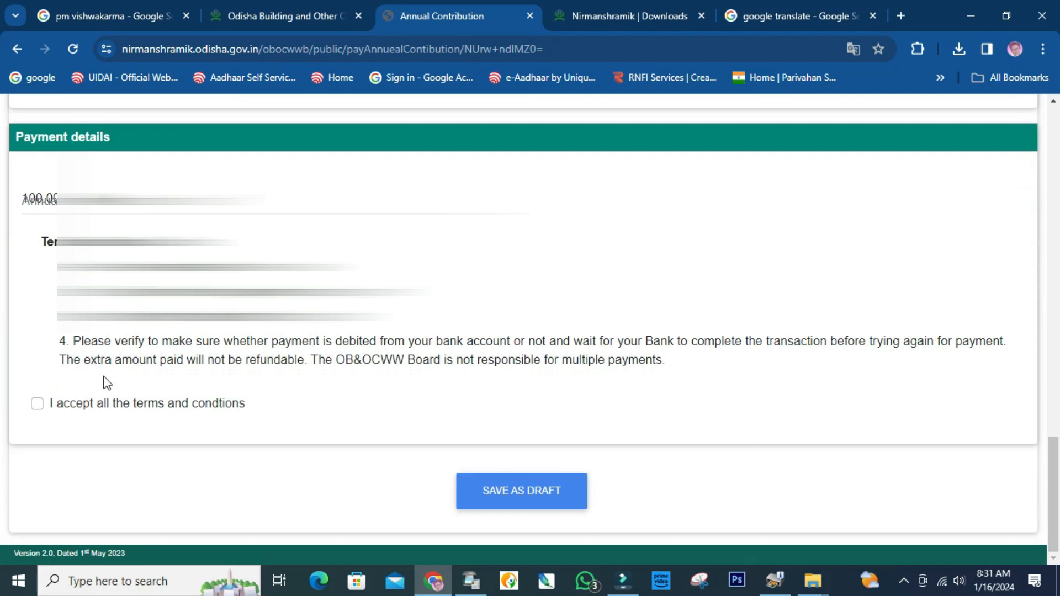
left_click(37, 403)
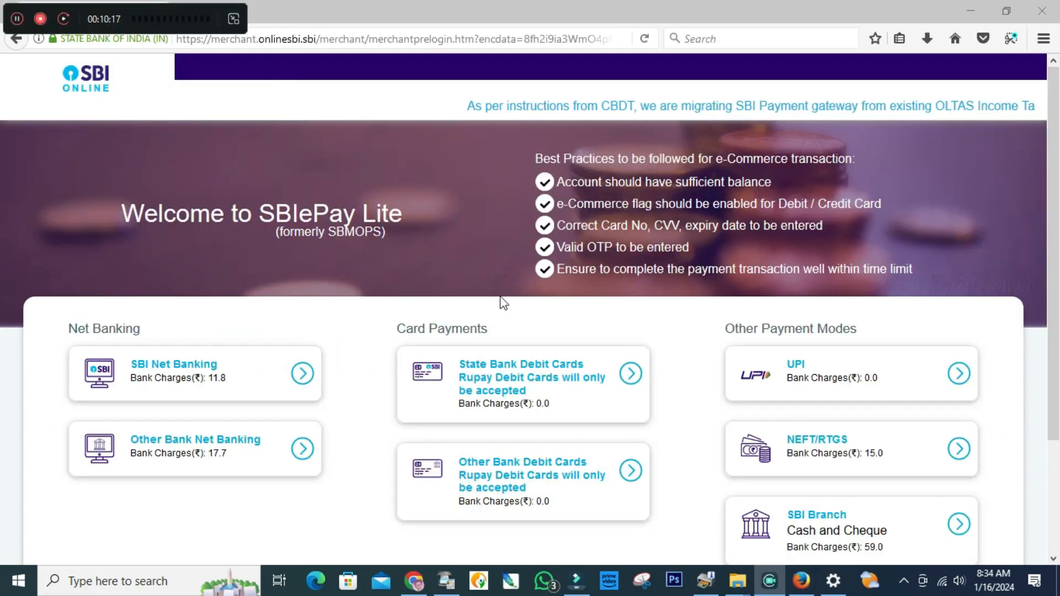
Step: Pay the annual contribution through SBIePay Lite by UPI using the QR code option and acknowledge the transaction status
left_click_drag(129, 30, 953, 584)
mouse_move(805, 584)
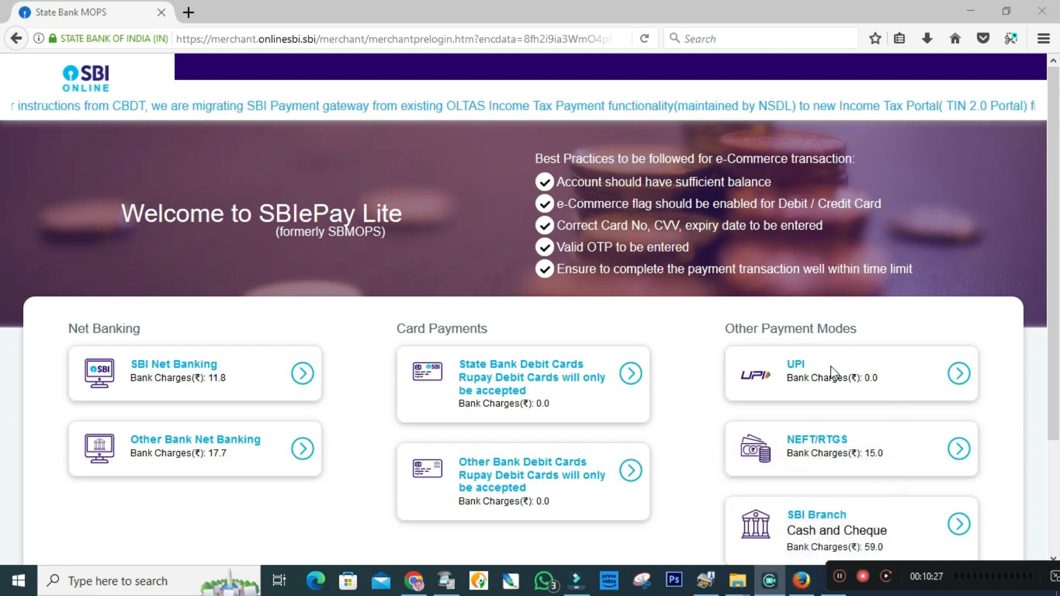
left_click(882, 379)
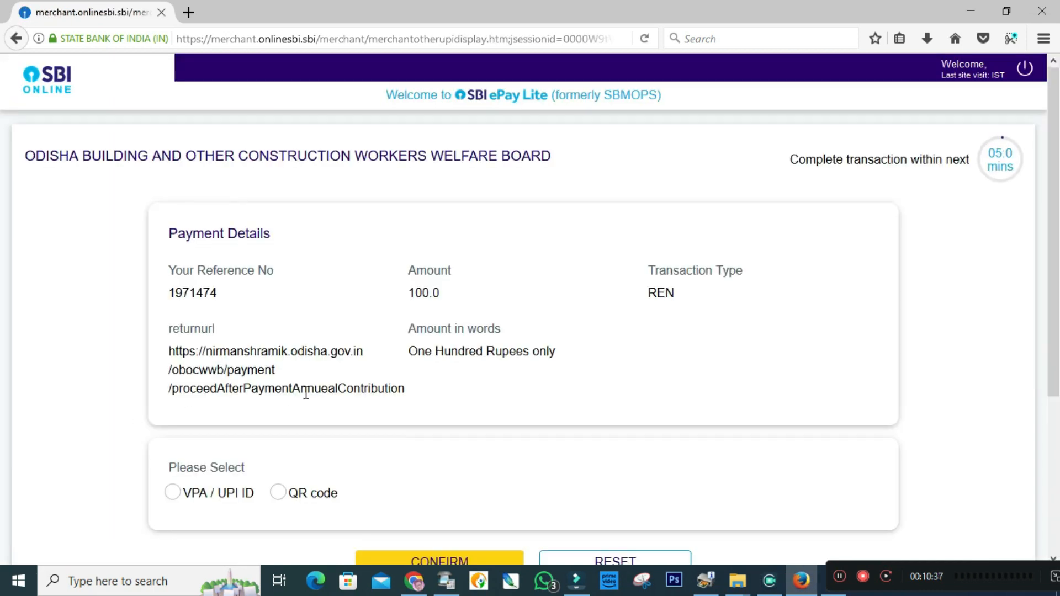
scroll(194, 334, "down", 4)
left_click(278, 271)
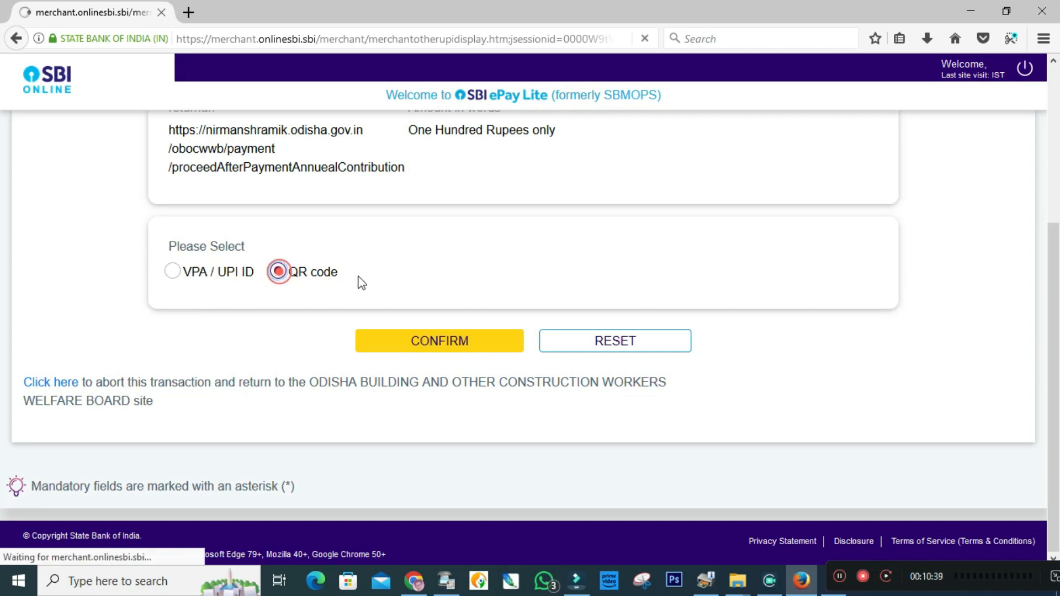
scroll(419, 298, "down", 4)
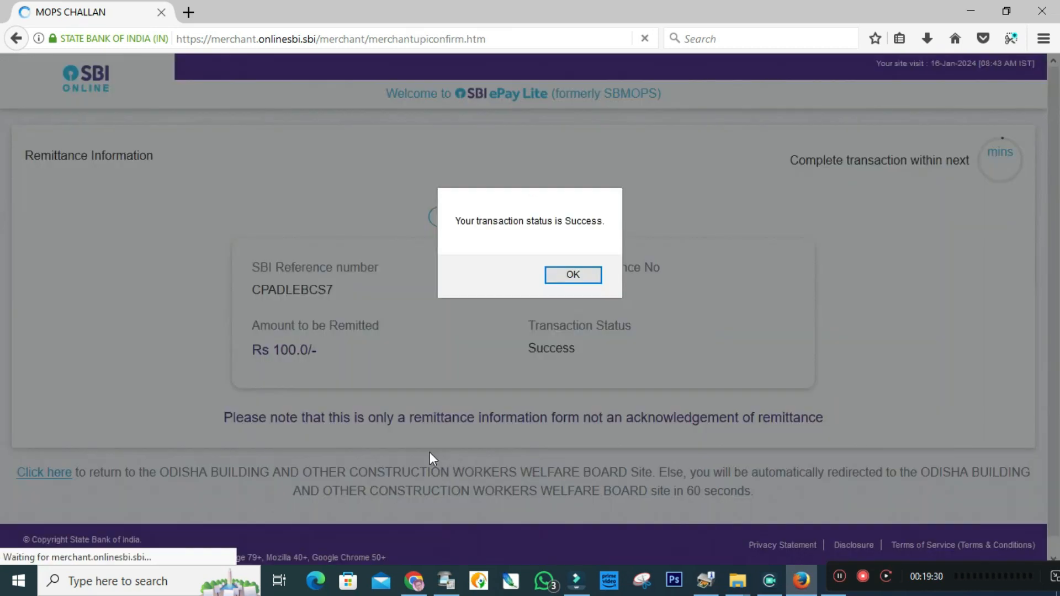
left_click(566, 276)
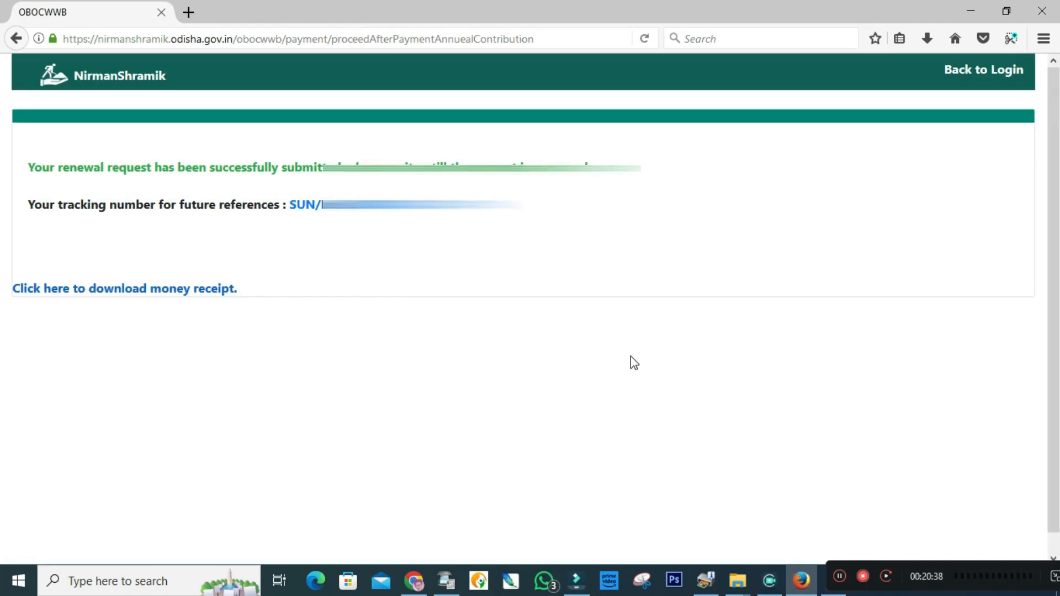
Step: Print all pages of the renewal confirmation on the Canon G2010 series printer, and open the money receipt to review its details
scroll(631, 363, "down", 1)
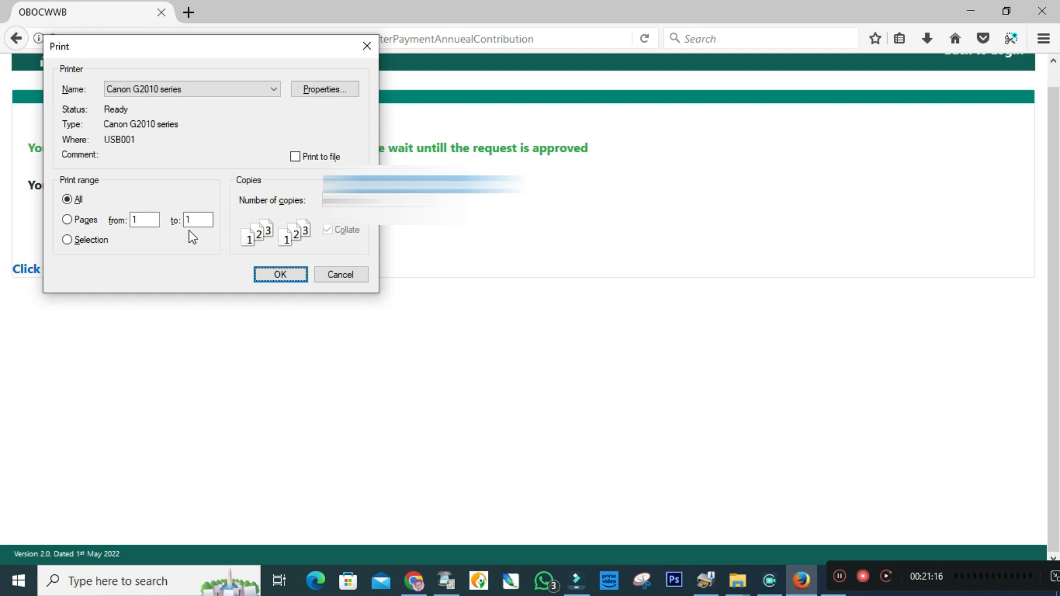
left_click(281, 274)
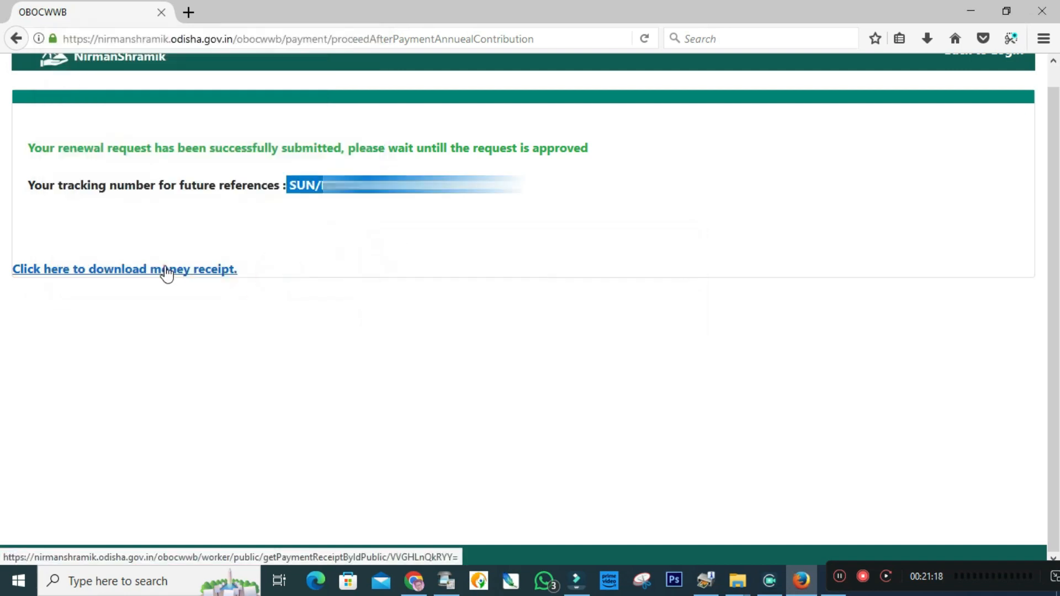
left_click(168, 270)
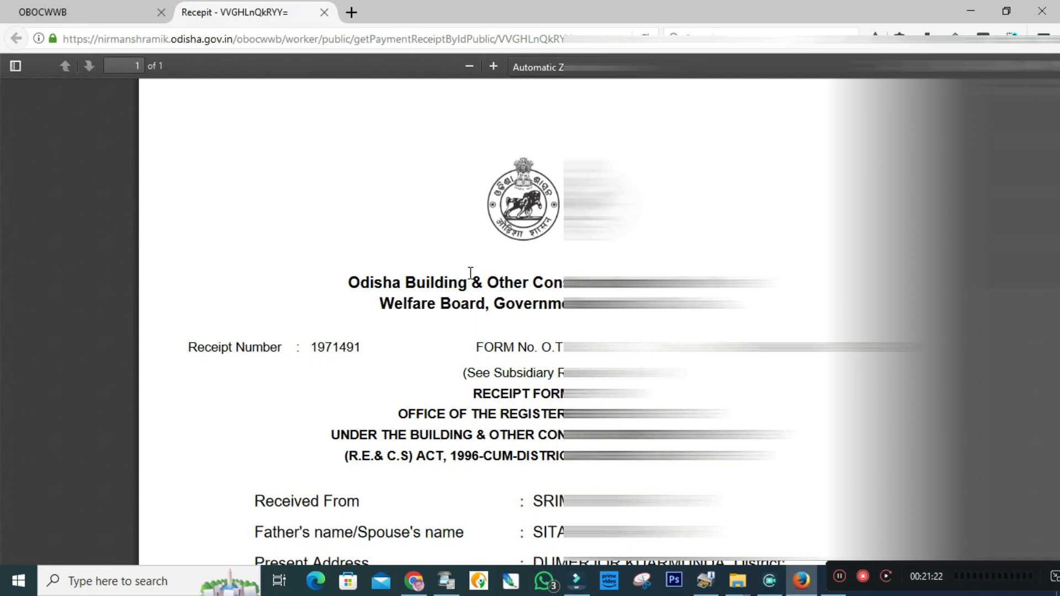
scroll(484, 320, "down", 4)
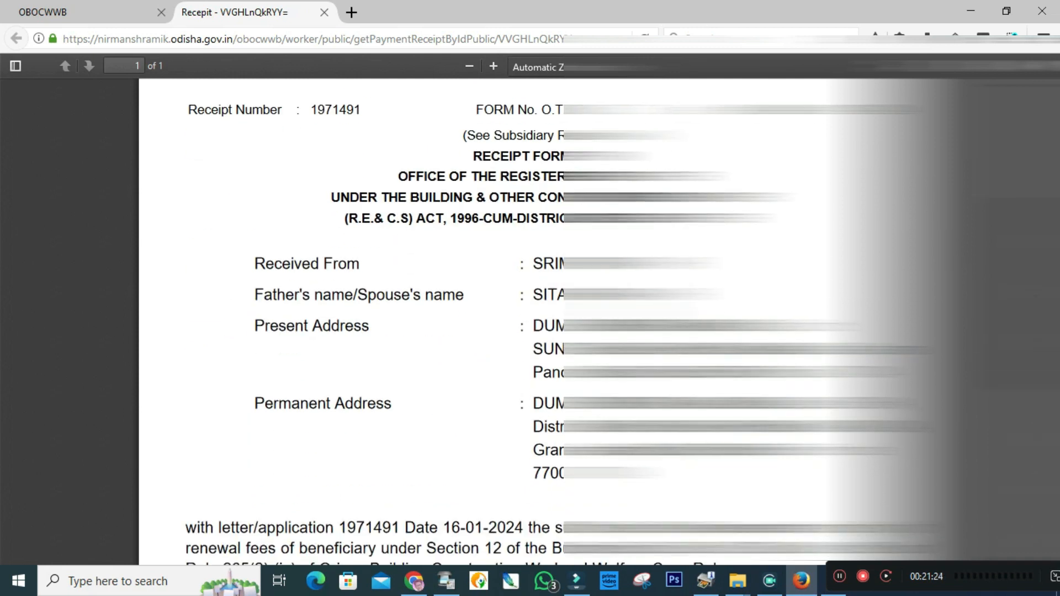